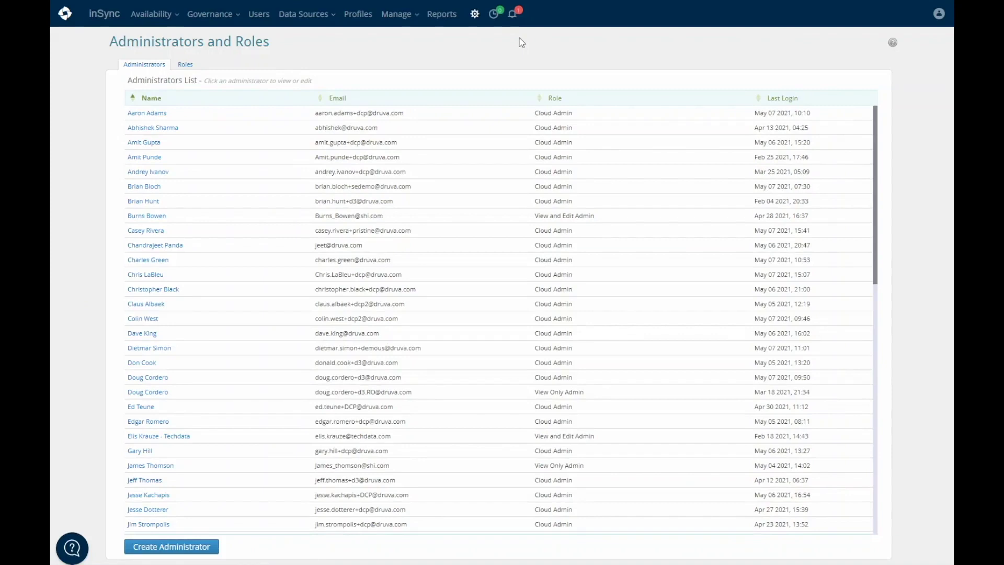
# - Check the Roles tab and Manage > Storage List, then open the six-profile Profiles page
pyautogui.click(185, 65)
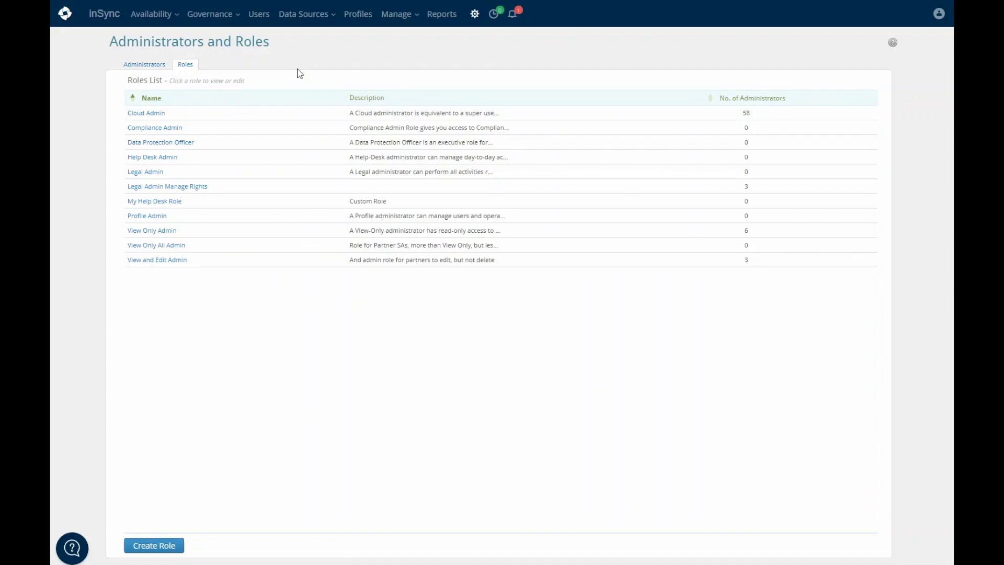
pyautogui.click(403, 23)
pyautogui.click(412, 39)
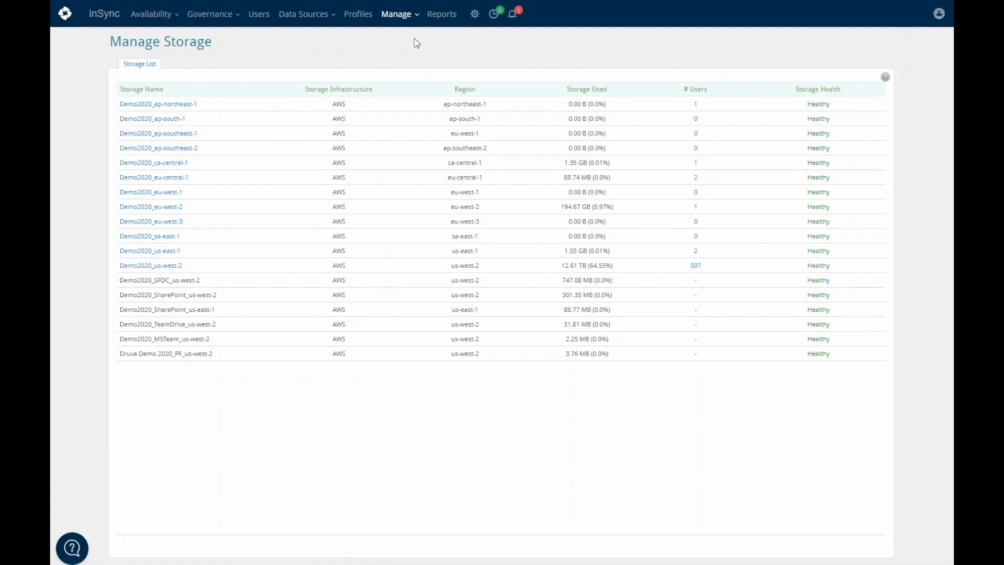
pyautogui.click(364, 16)
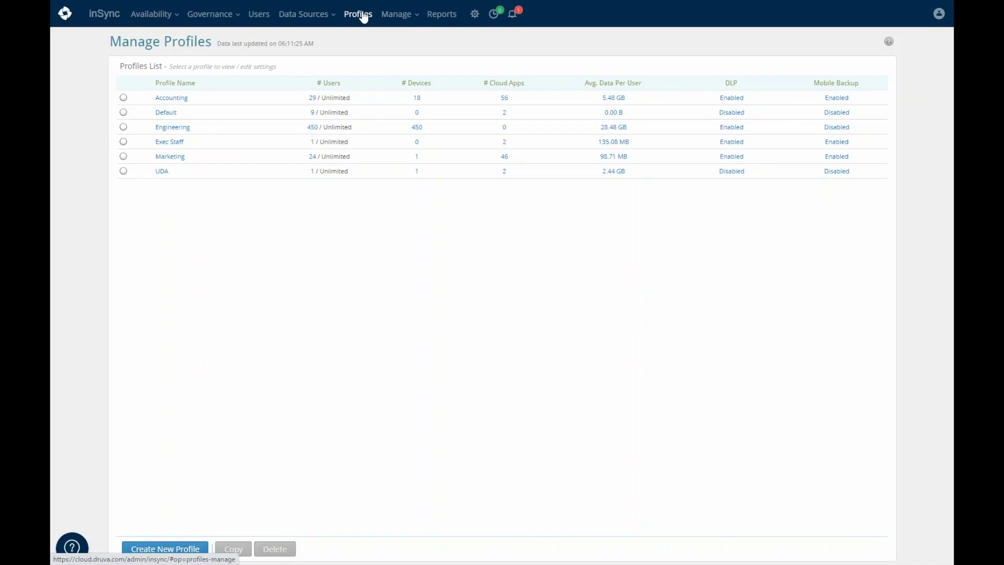
# - Inspect the Accounting profile's Cloud Apps schedule and retention and its Devices settings, then go to Users
pyautogui.click(174, 101)
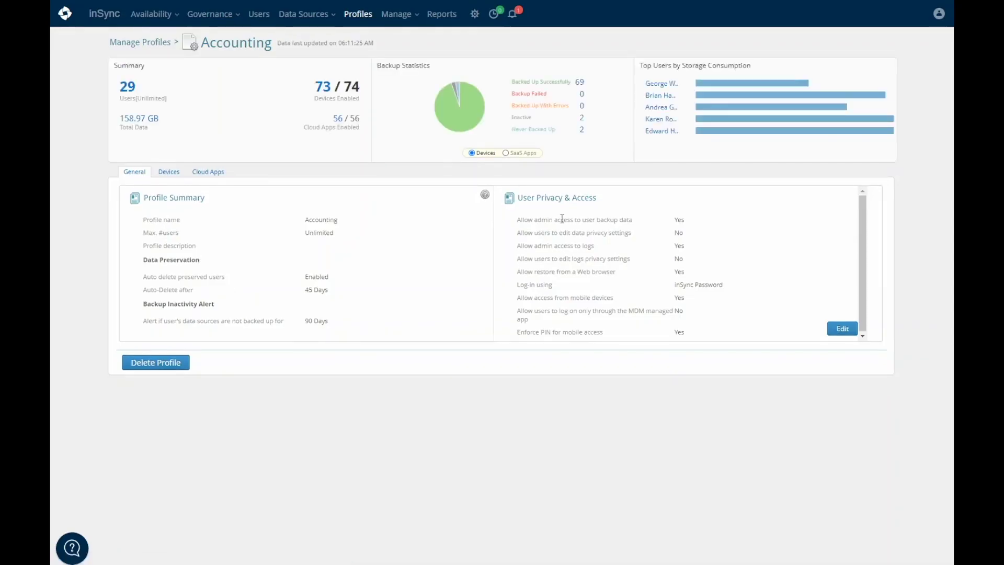
pyautogui.click(210, 173)
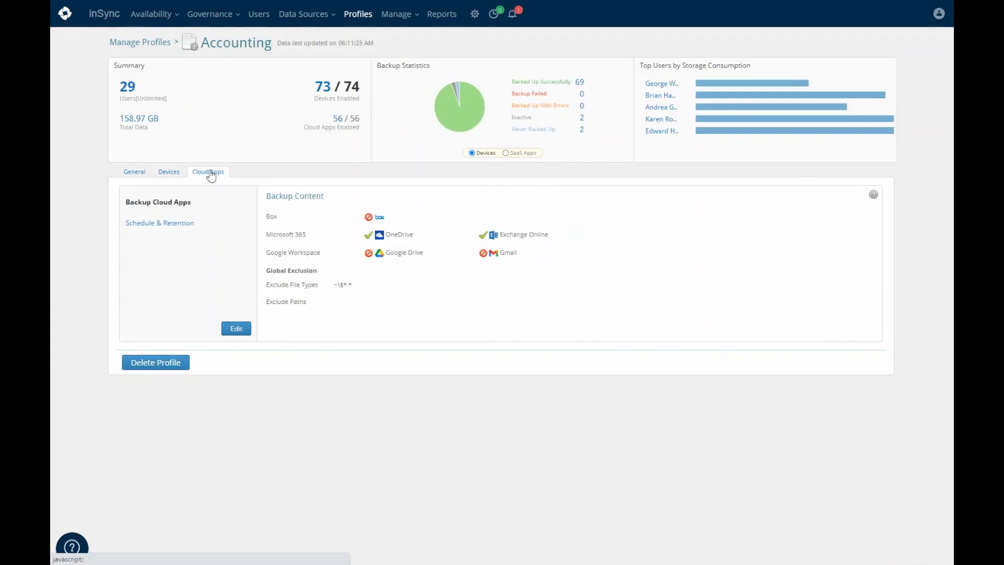
pyautogui.click(174, 226)
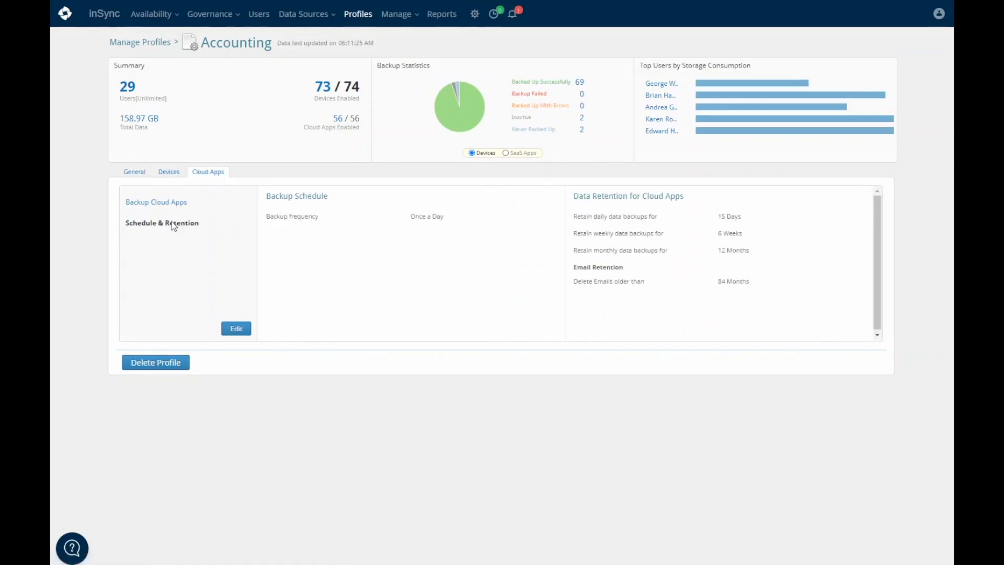
pyautogui.click(169, 173)
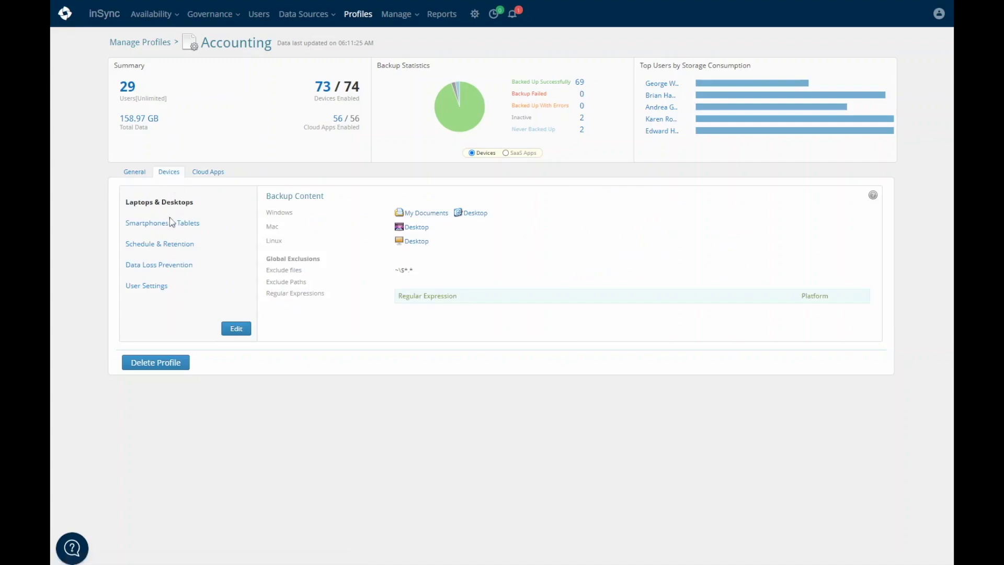
pyautogui.click(260, 14)
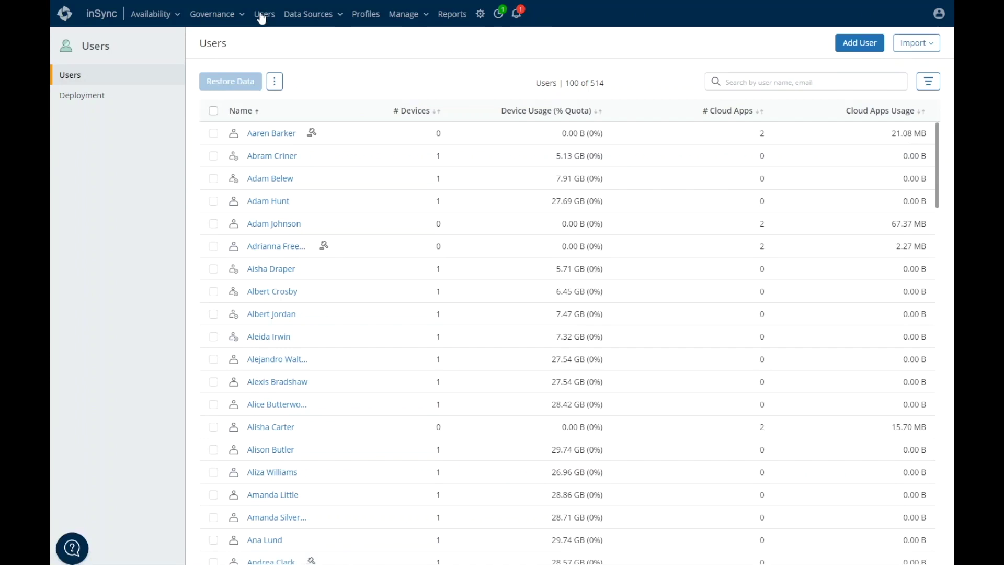
# - Sort users by Device Usage descending and open the top user, scrolling through Data Sources
pyautogui.click(544, 111)
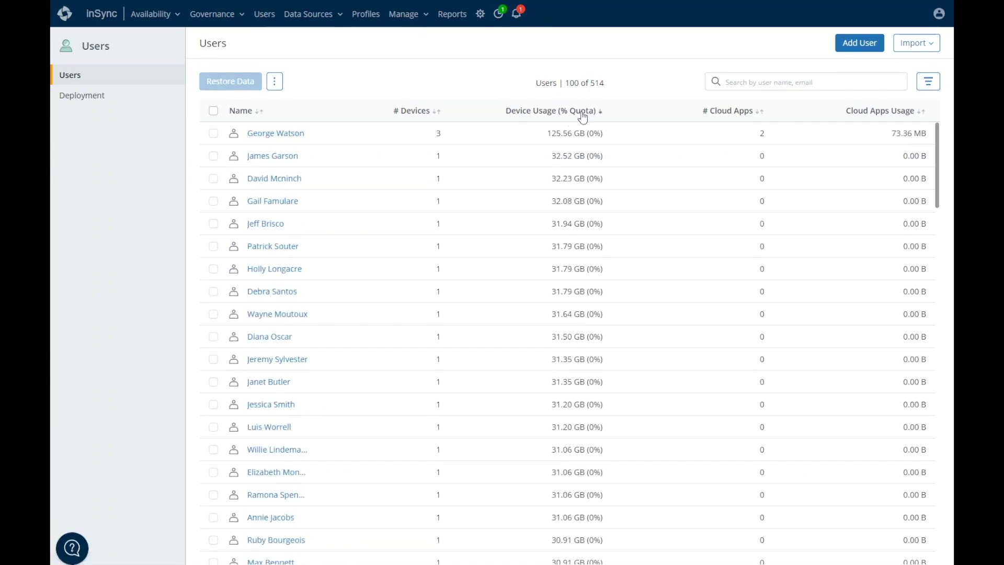
pyautogui.click(287, 137)
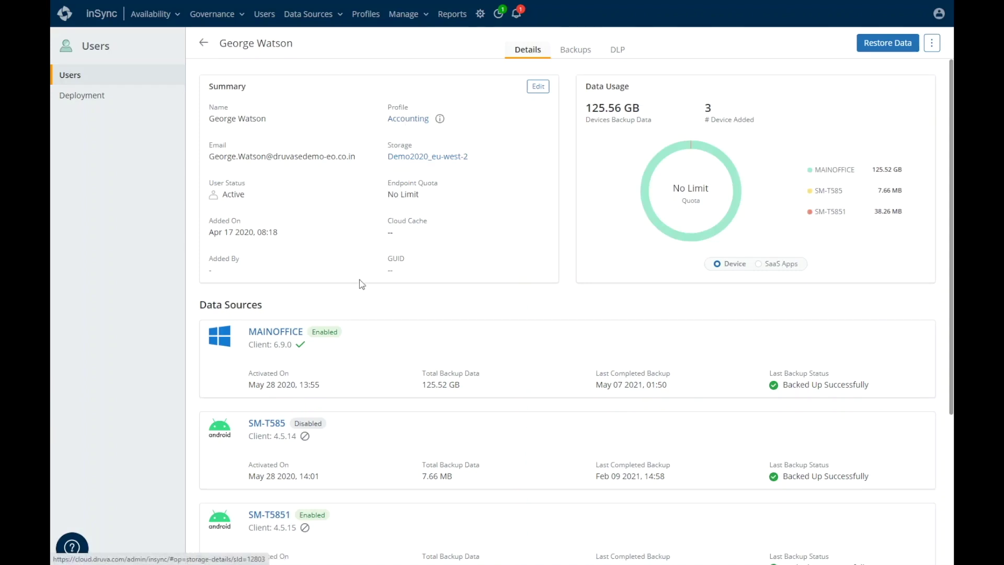
pyautogui.scroll(-2, 355, 361)
pyautogui.scroll(-2, 353, 362)
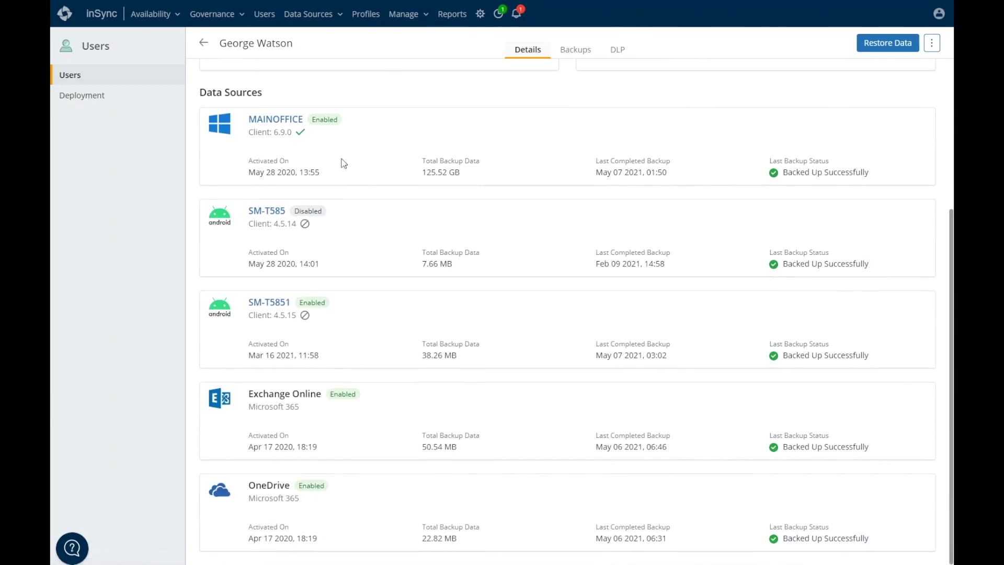
pyautogui.scroll(5, 334, 238)
# - Start restoring the user's Exchange Online backup and explore the Mails > Inbox folder
pyautogui.click(888, 43)
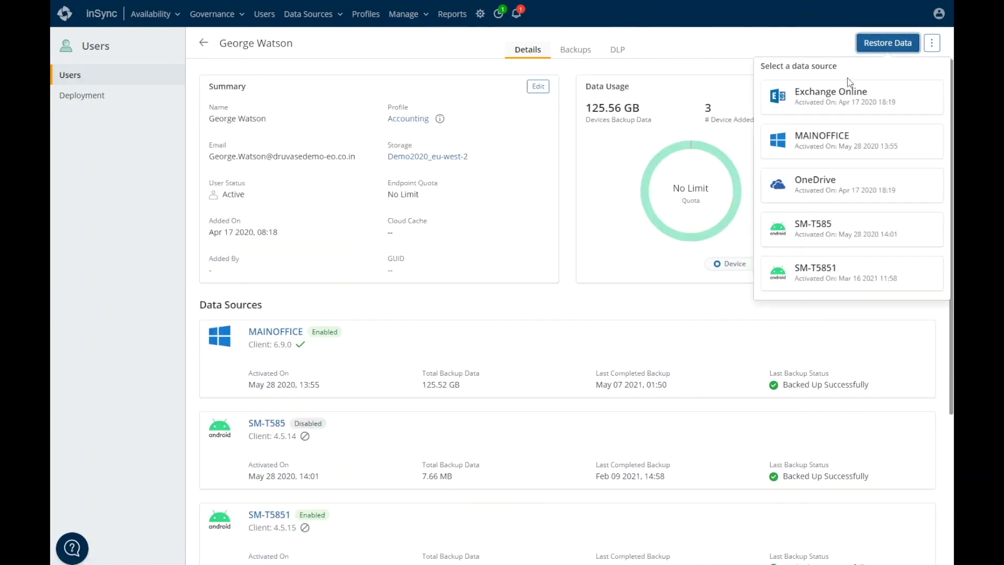
pyautogui.click(820, 101)
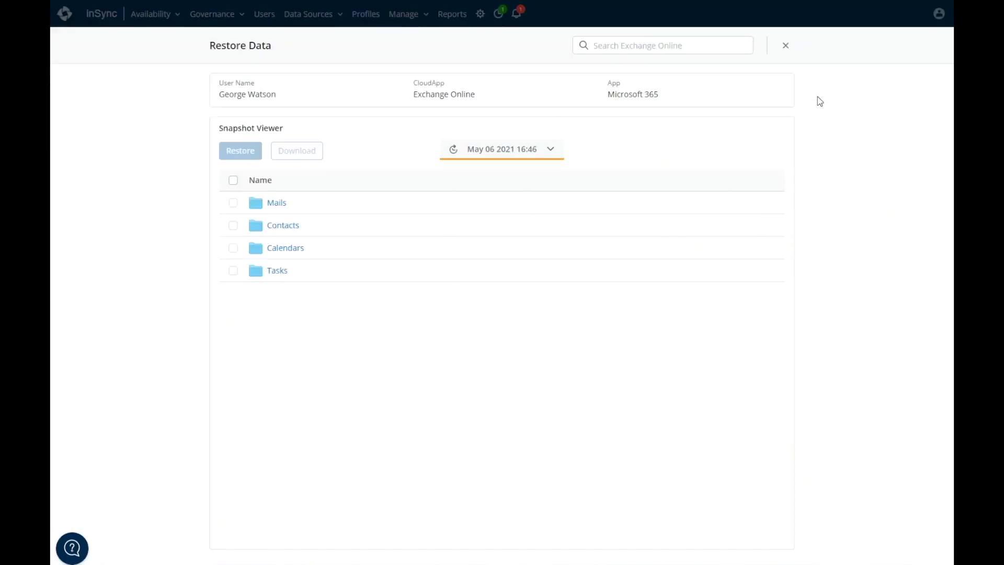
pyautogui.click(277, 202)
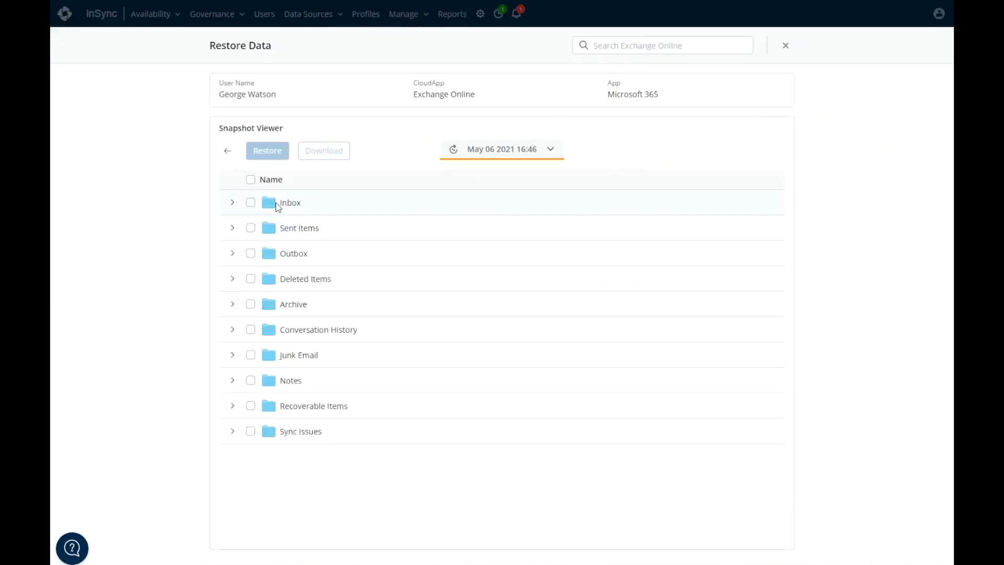
pyautogui.click(249, 206)
pyautogui.click(232, 206)
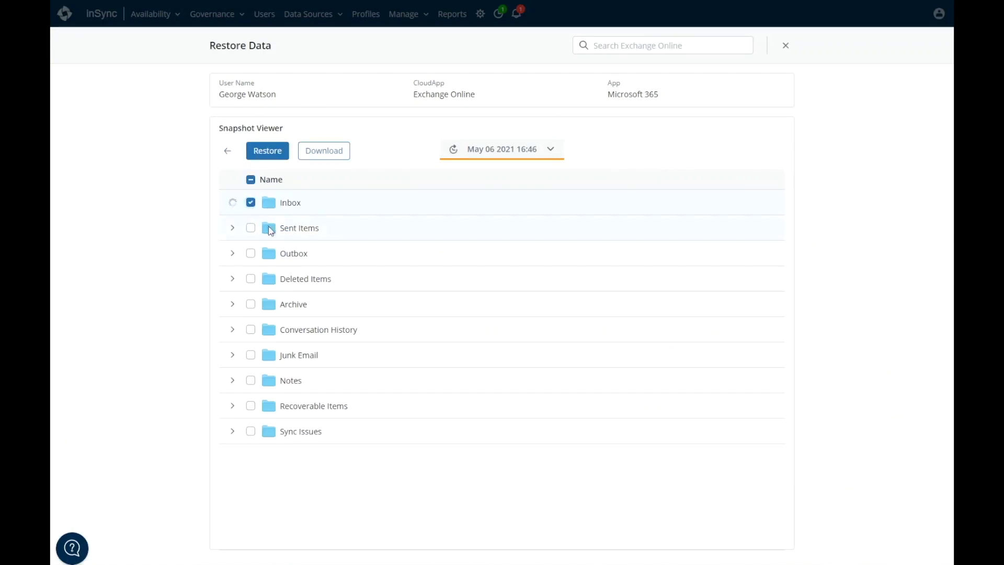
pyautogui.click(251, 204)
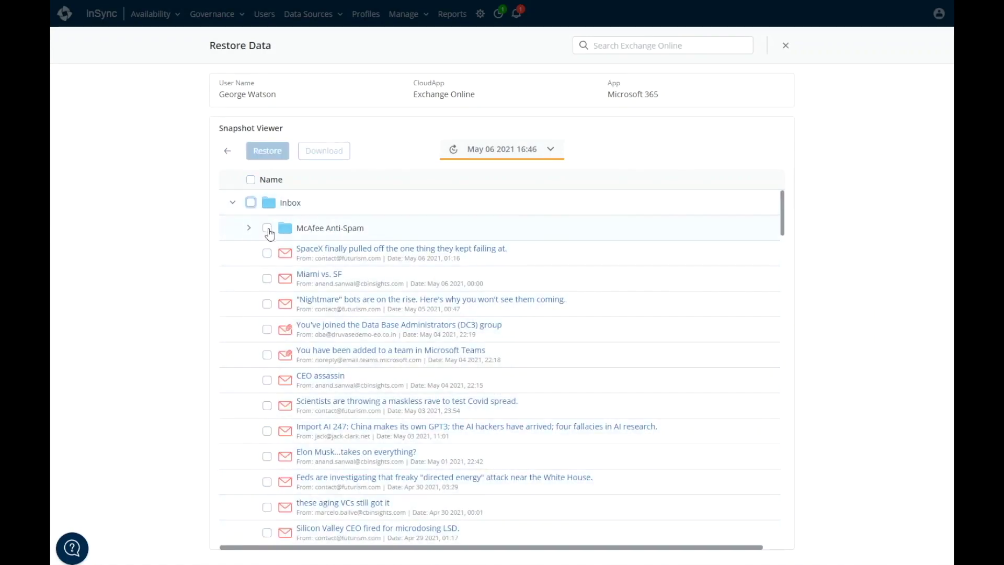
# - Try selecting Inbox items like the SpaceX email, then select all four top-level mailbox folders
pyautogui.click(267, 229)
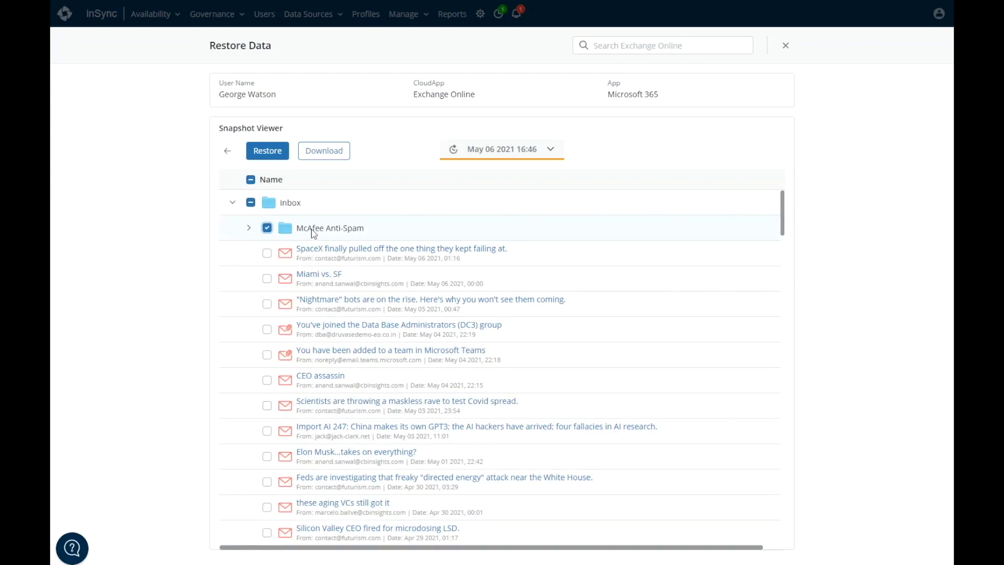
pyautogui.click(267, 228)
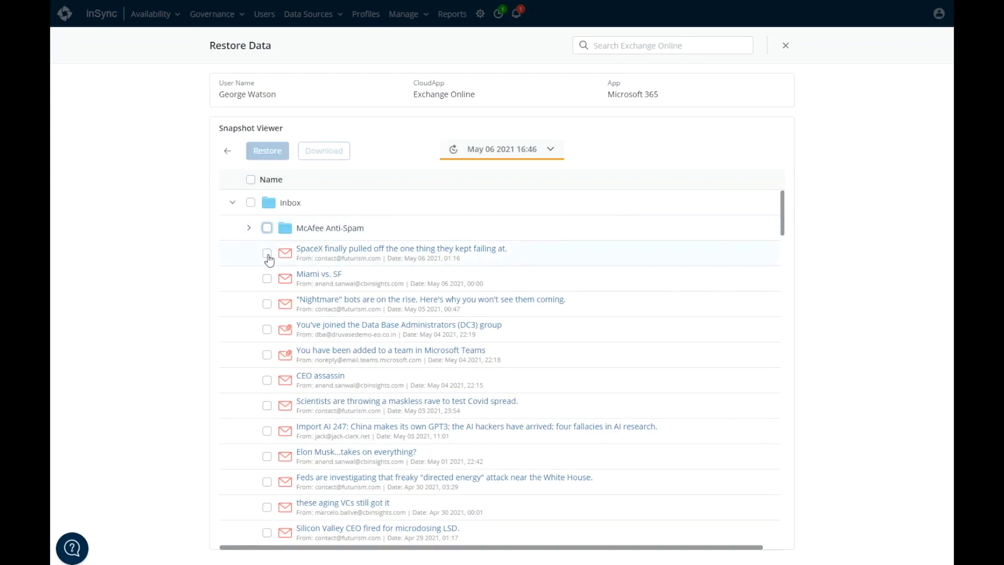
pyautogui.click(267, 254)
pyautogui.click(228, 151)
pyautogui.click(233, 180)
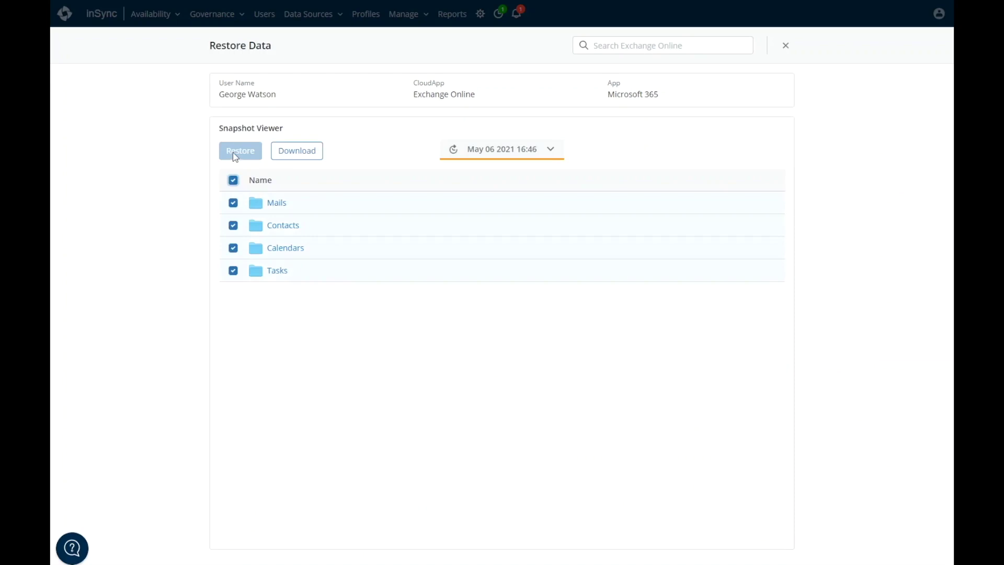
pyautogui.click(298, 152)
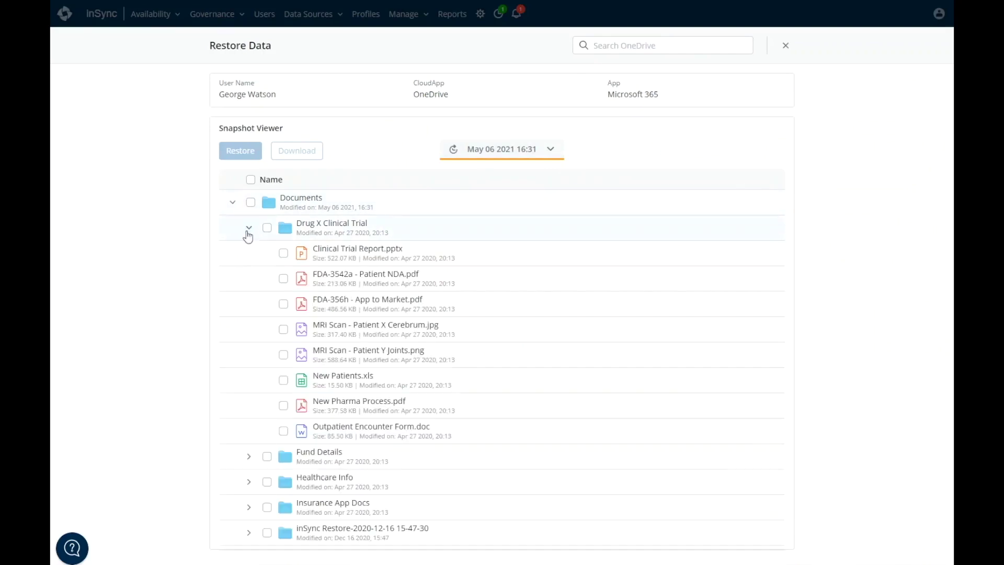
# - Check Clinical Trial Report.pptx in the OneDrive snapshot for restore
pyautogui.click(284, 256)
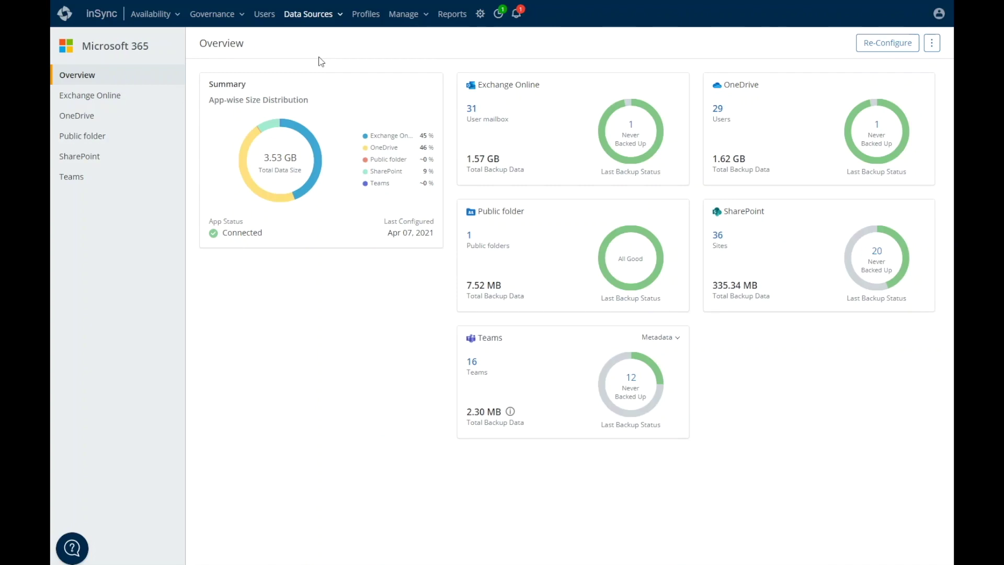
pyautogui.click(82, 160)
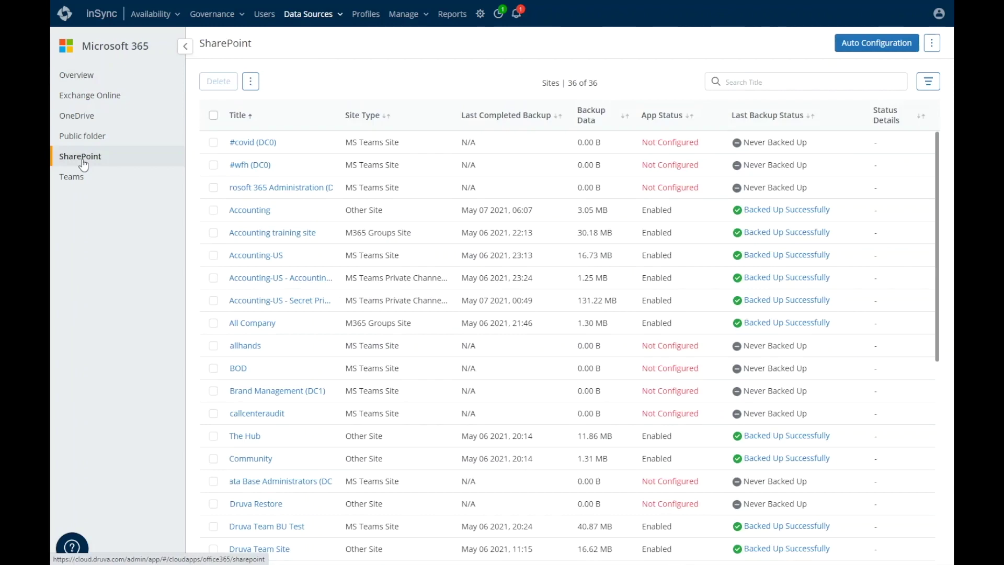
pyautogui.click(213, 210)
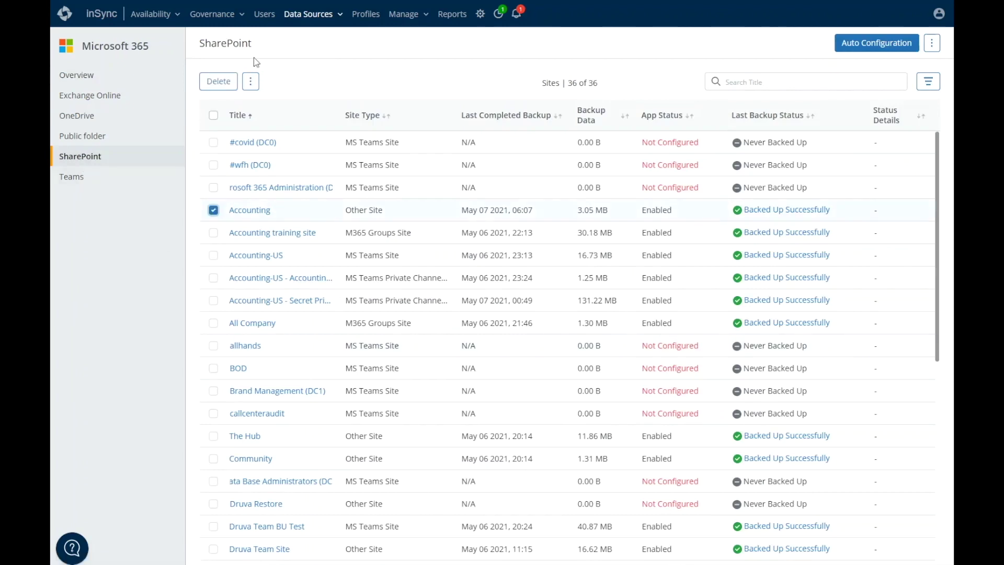
pyautogui.click(251, 81)
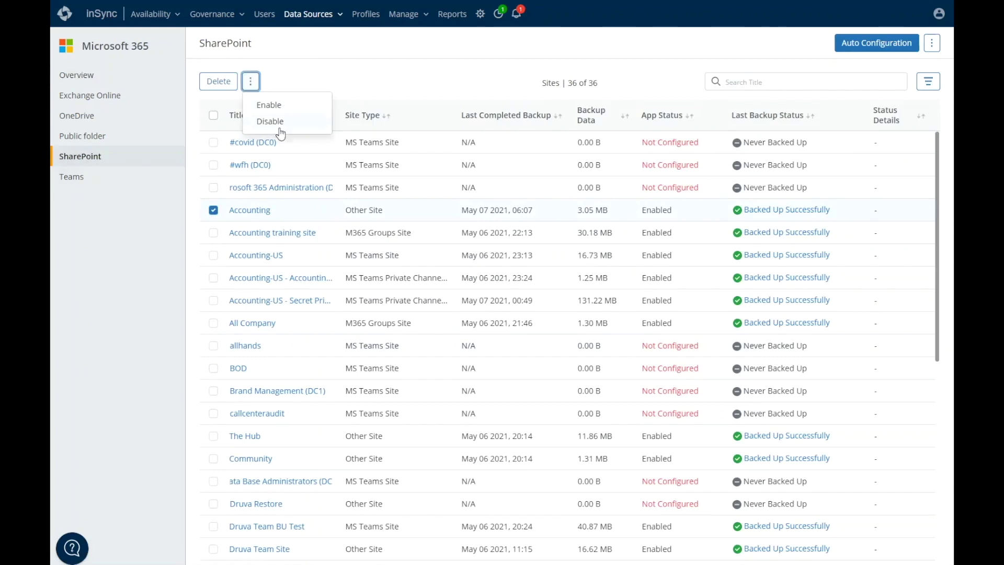
pyautogui.click(214, 212)
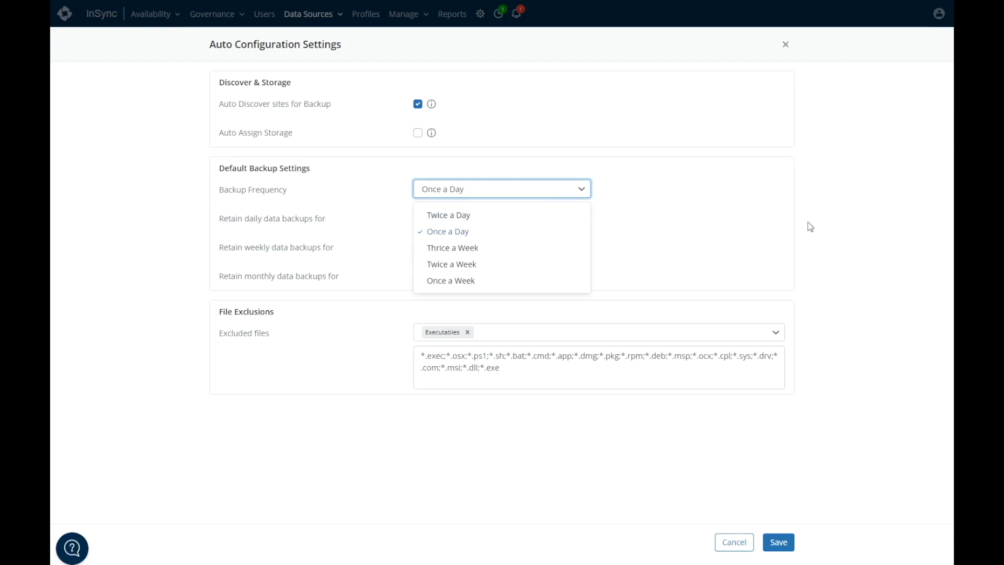
pyautogui.click(719, 214)
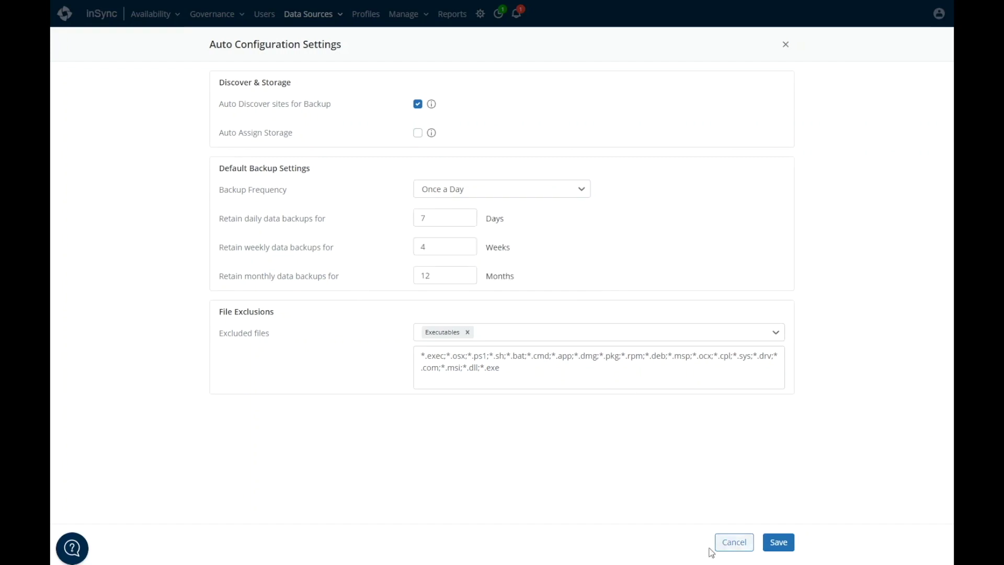
pyautogui.click(732, 542)
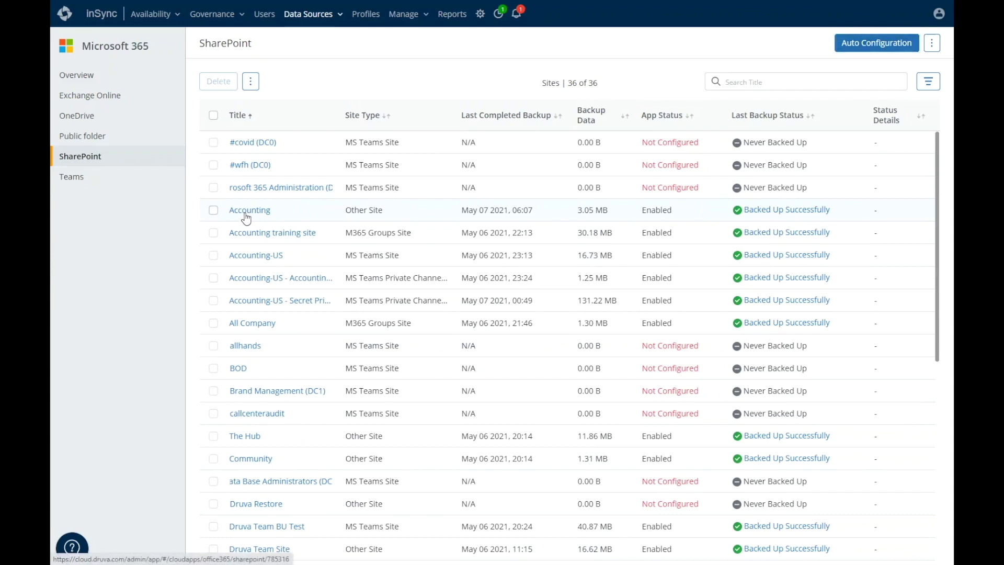
# - Open the Accounting SharePoint site and switch its backup settings to Custom
pyautogui.click(246, 215)
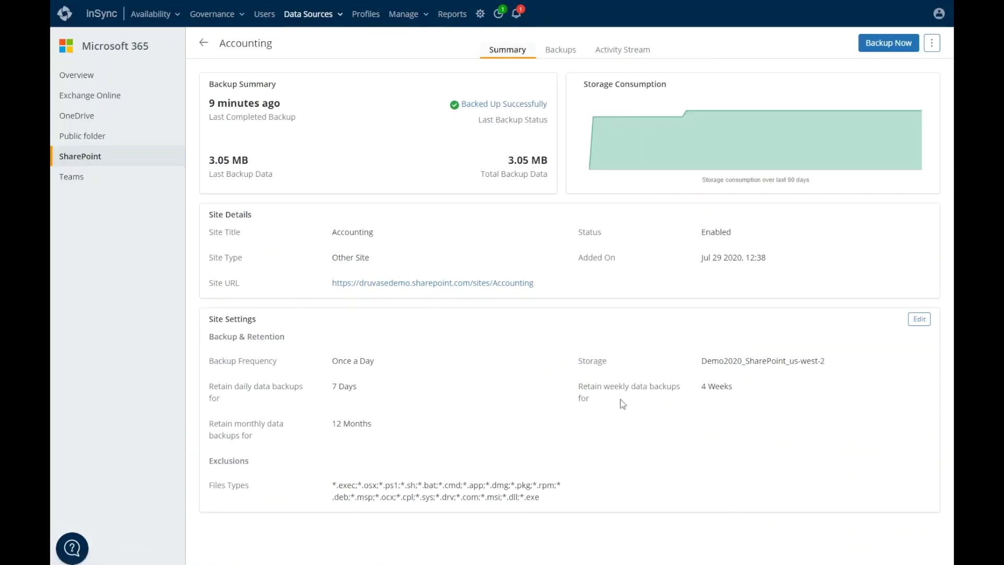
pyautogui.click(918, 319)
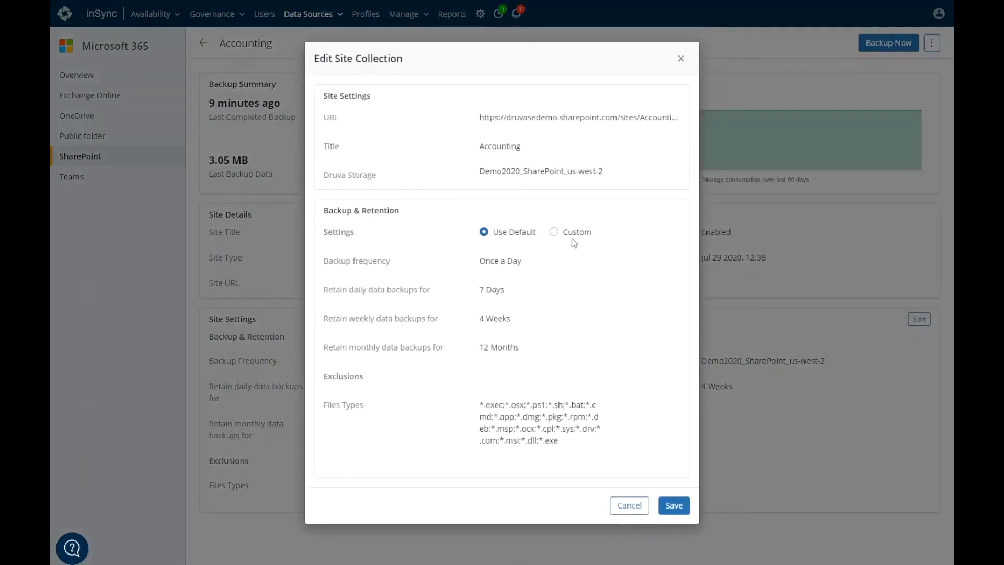
pyautogui.click(574, 233)
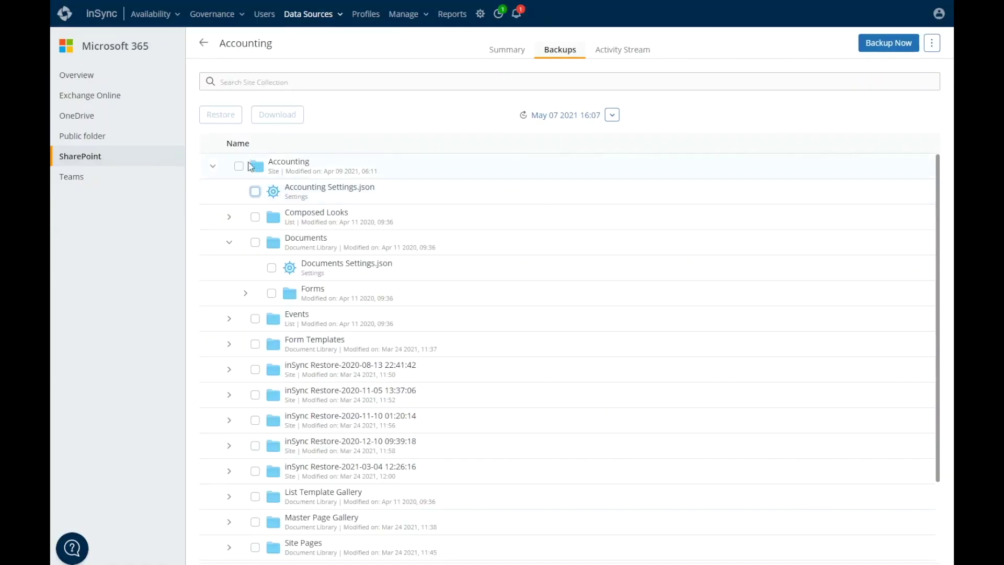
# - Begin restoring the whole Accounting site to a different site, cancel, then view Activity Stream
pyautogui.click(239, 166)
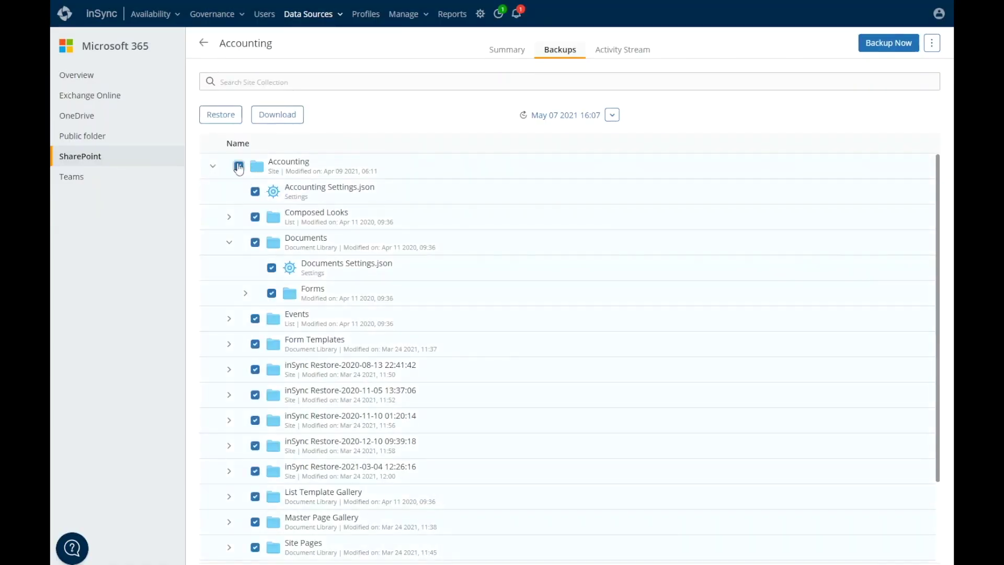
pyautogui.click(219, 117)
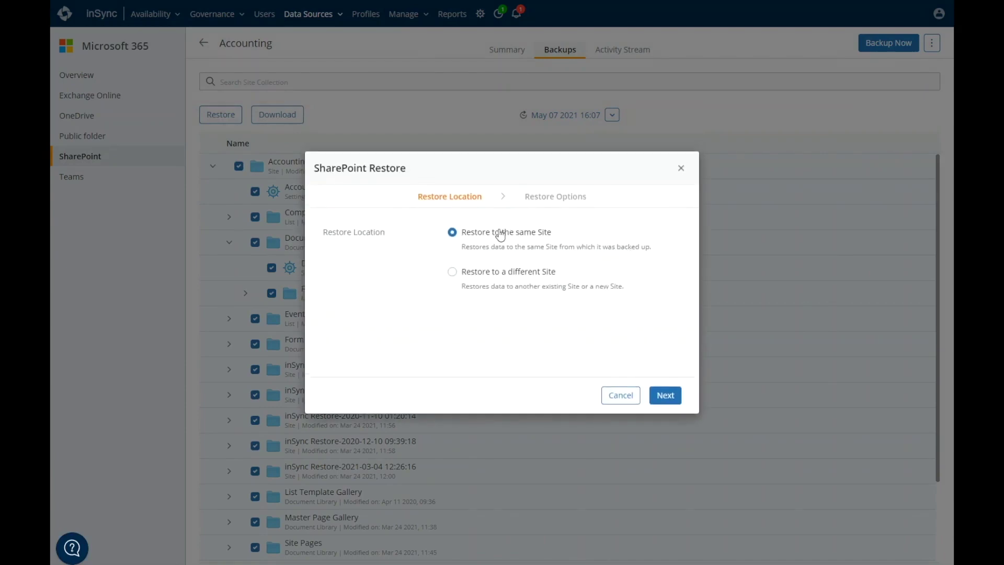
pyautogui.click(513, 278)
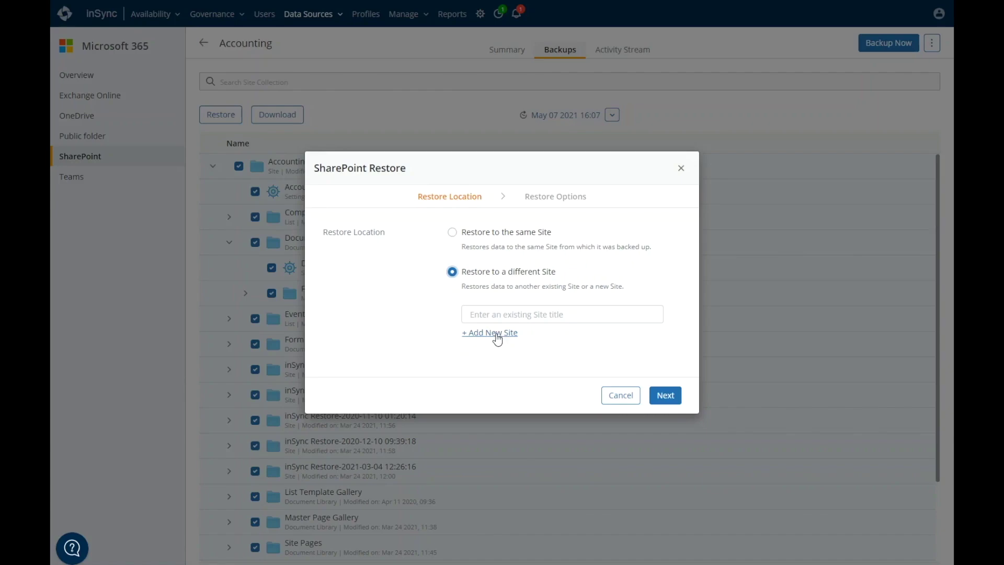
pyautogui.click(623, 396)
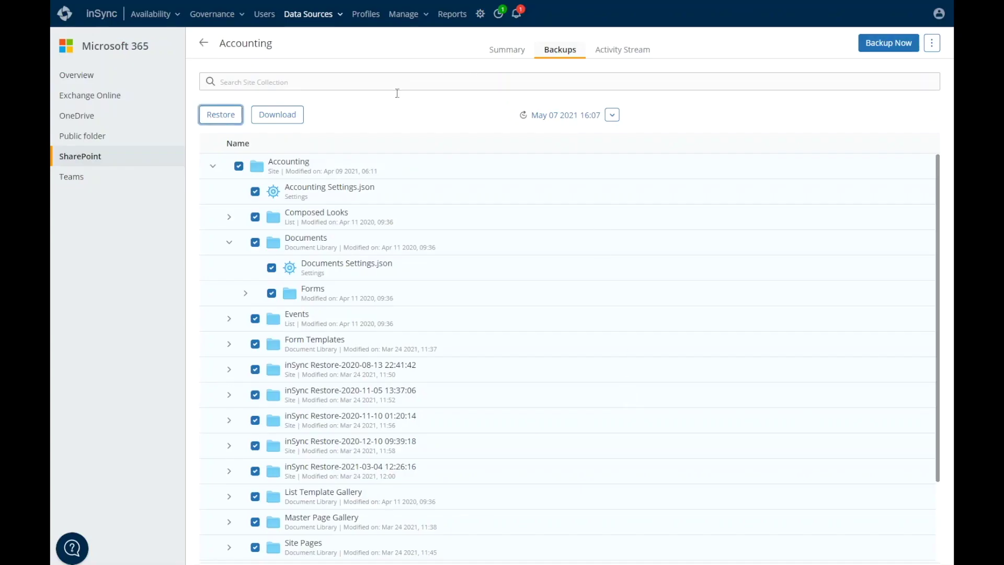
pyautogui.click(625, 49)
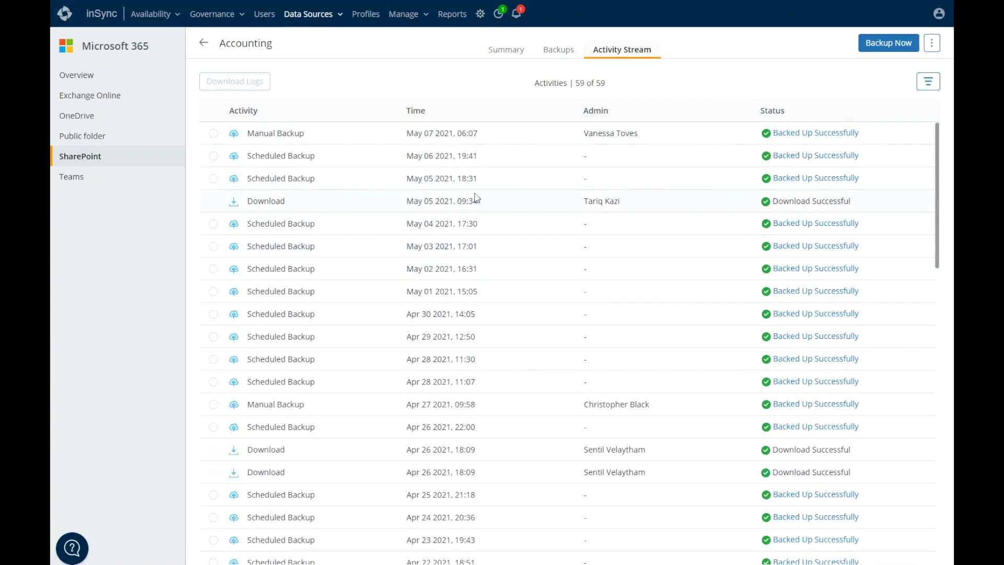
# - Open Teams in the Microsoft 365 sidebar to list the 16 teams
pyautogui.click(67, 183)
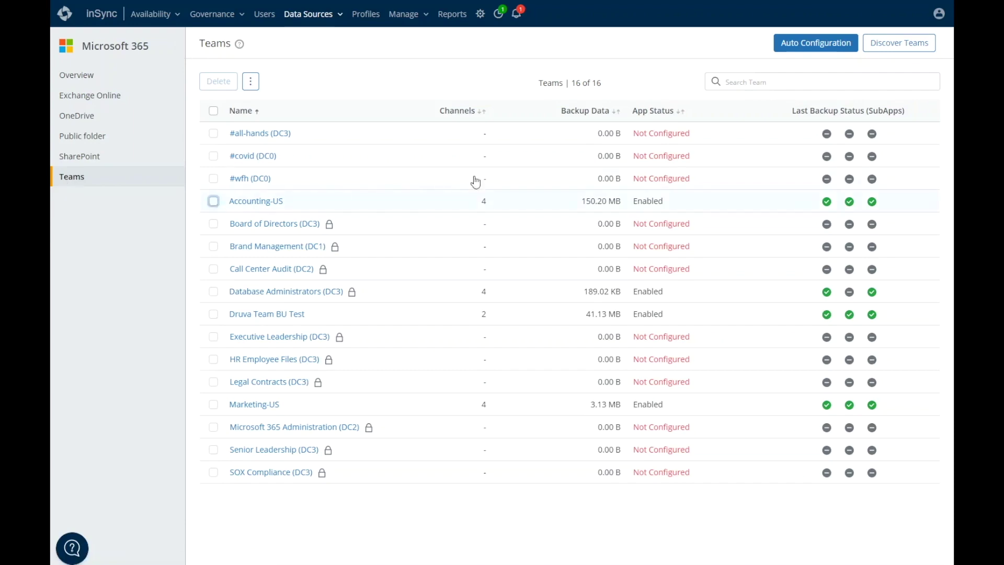
# - Check Auto Configuration, then switch Database Administrators (DC3) to Custom and review backup frequencies
pyautogui.click(816, 44)
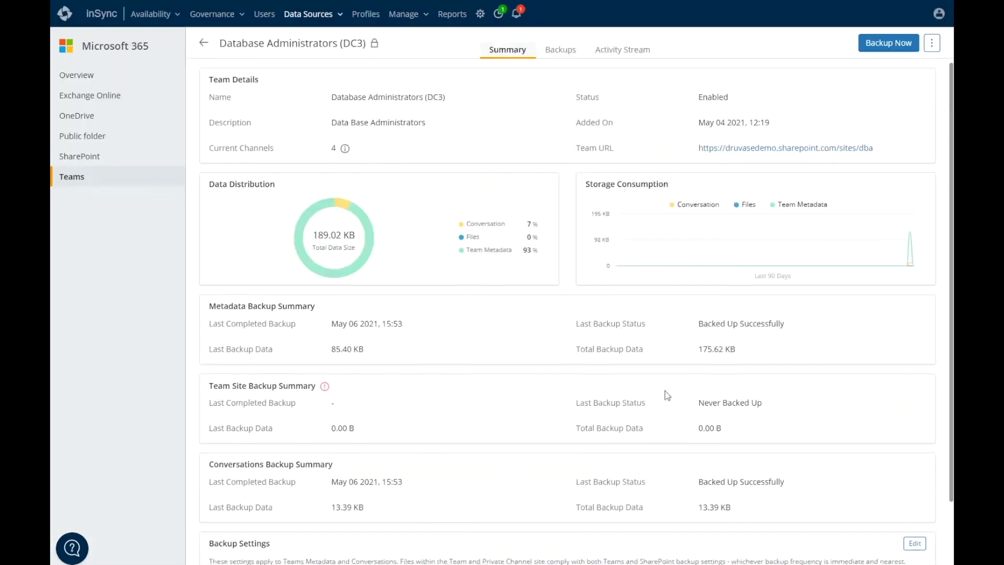
pyautogui.scroll(-2, 873, 452)
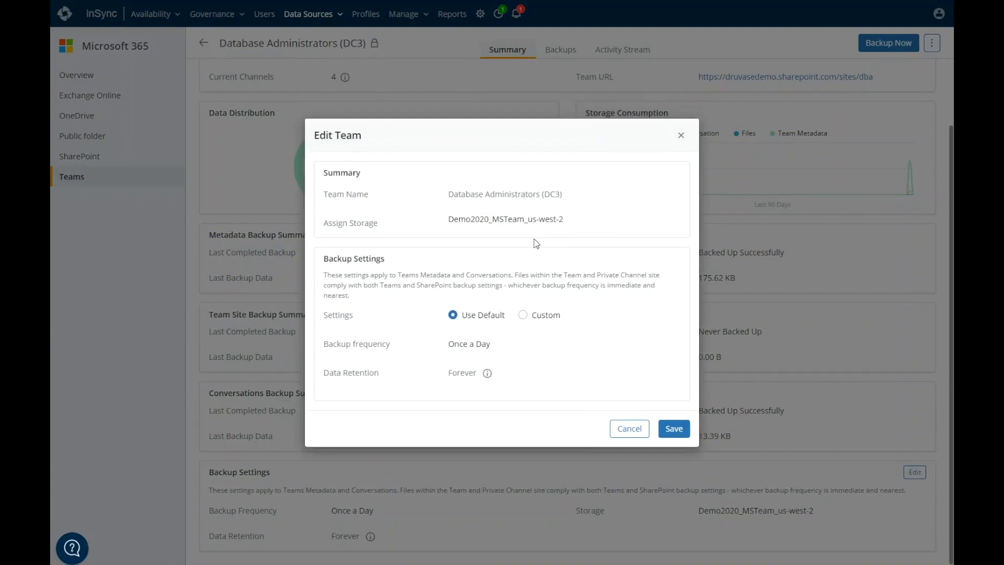
pyautogui.click(523, 314)
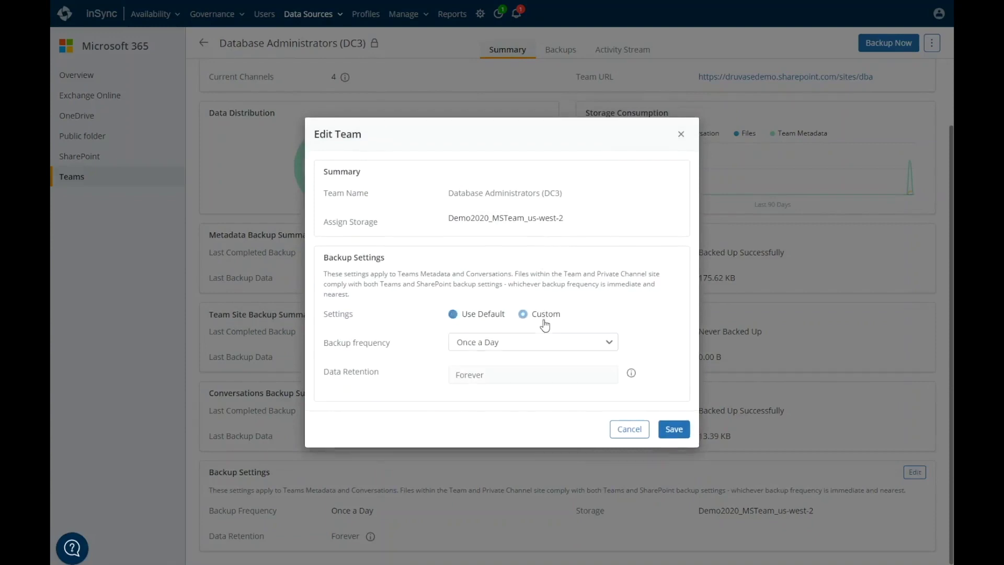
pyautogui.click(481, 349)
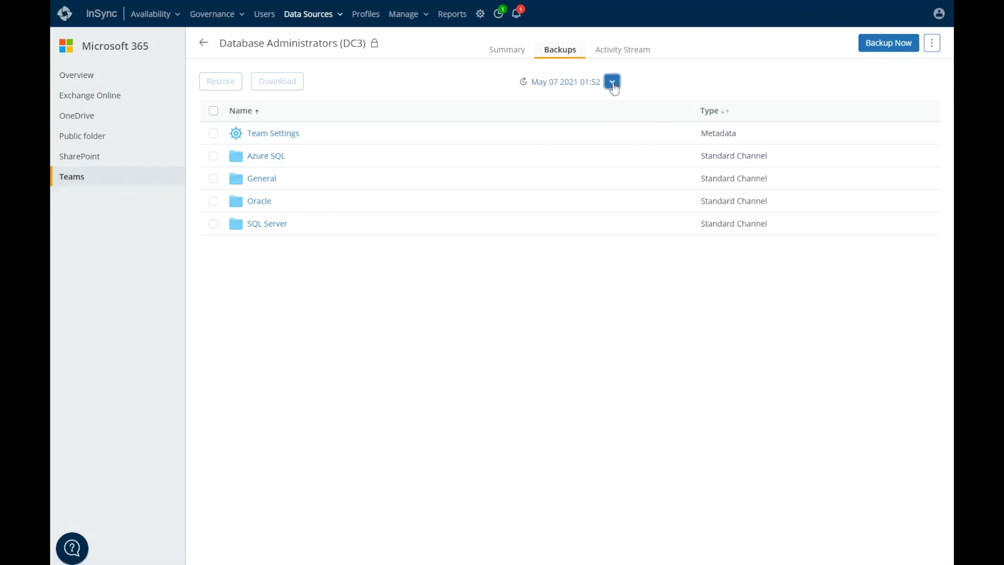
# - Filter snapshots to the last 7 days, then expand the Azure SQL channel's Conversations
pyautogui.click(612, 81)
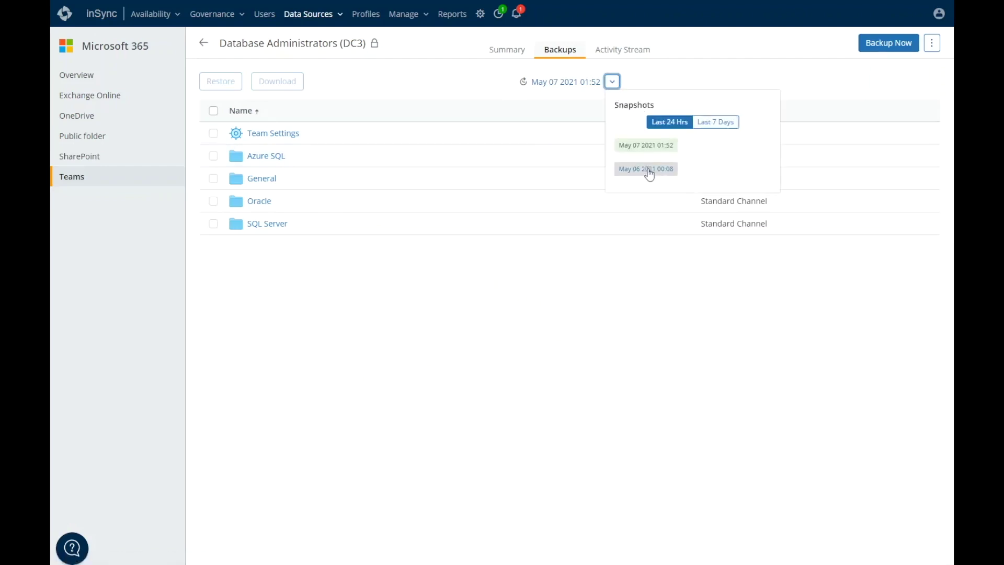
pyautogui.click(718, 122)
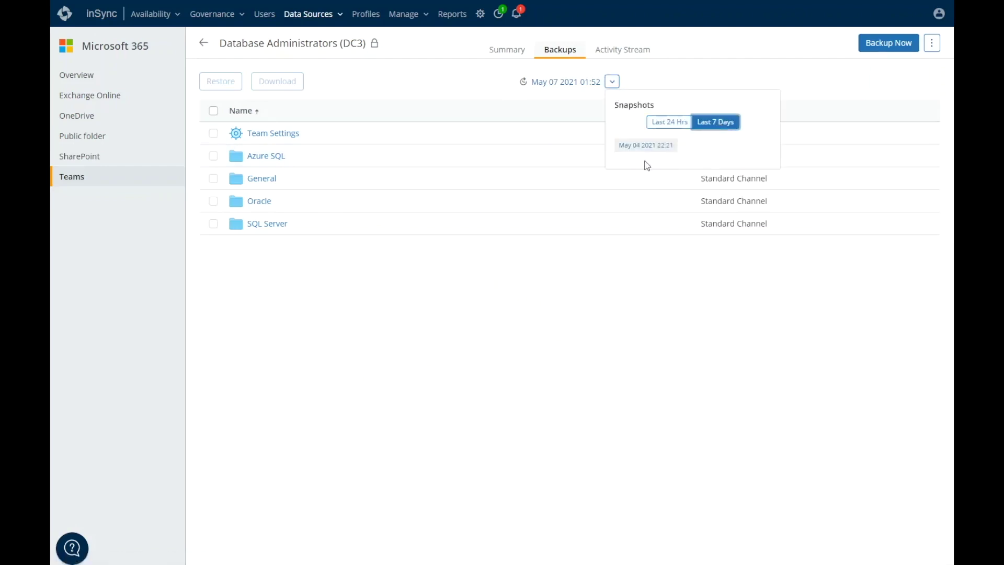
pyautogui.click(400, 373)
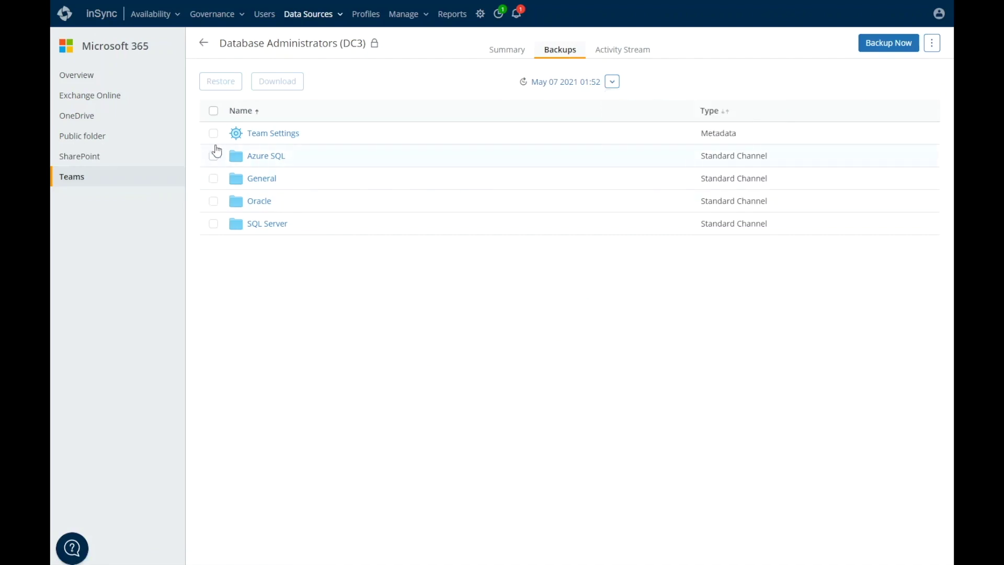
pyautogui.click(269, 160)
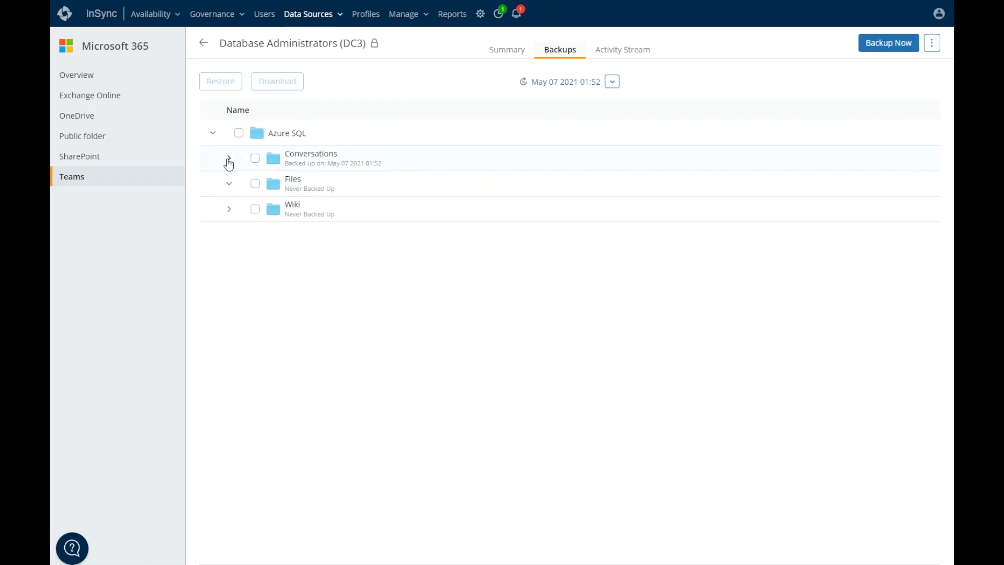
pyautogui.click(229, 159)
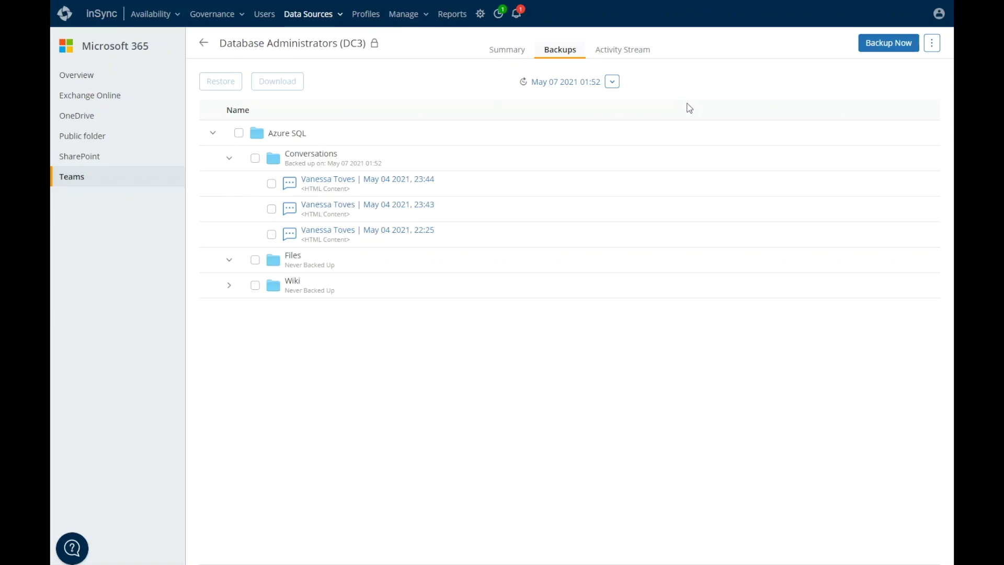
# - Return to the Microsoft 365 Overview dashboard showing 3.53 GB of backup data
pyautogui.click(67, 79)
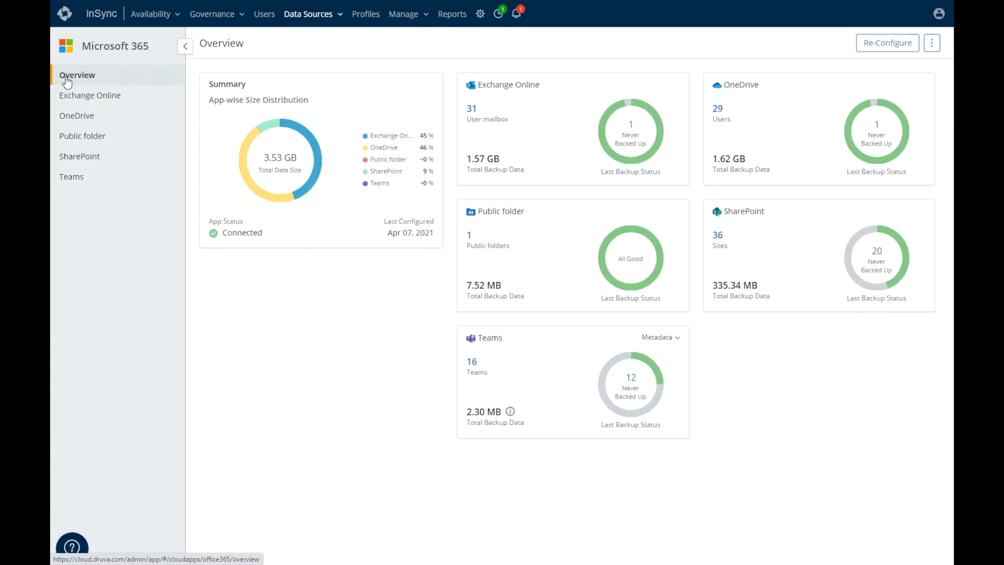